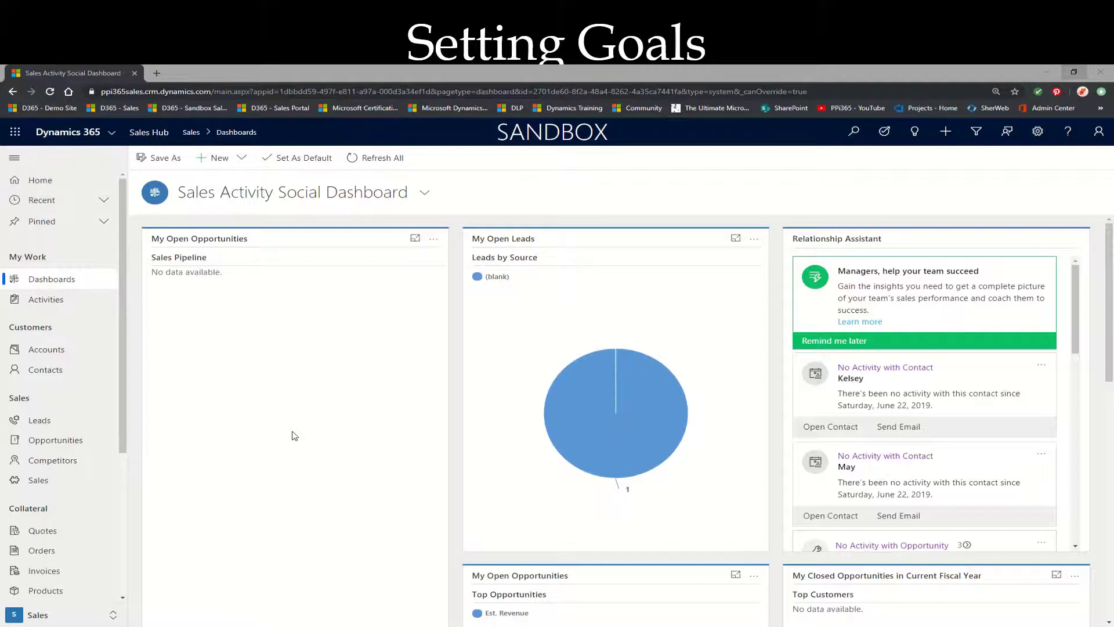
- Go to Goals under Performance in the sitemap to show My Goals for This Period
{"action": "scroll", "coordinate": [60, 470], "scroll_direction": "down", "scroll_amount": 3}
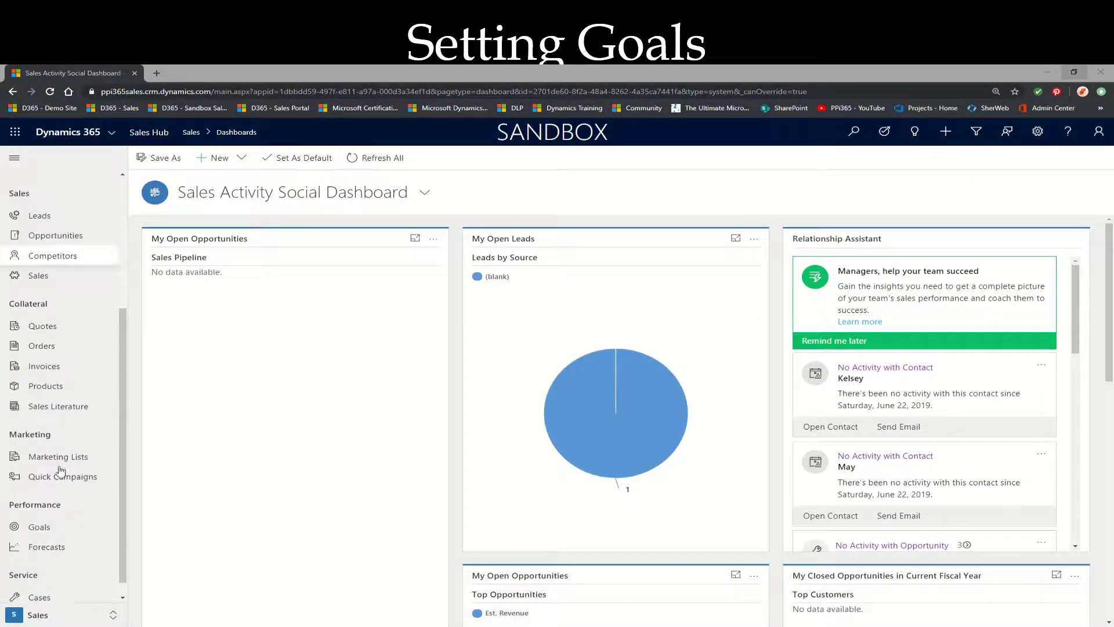
{"action": "left_click", "coordinate": [51, 512]}
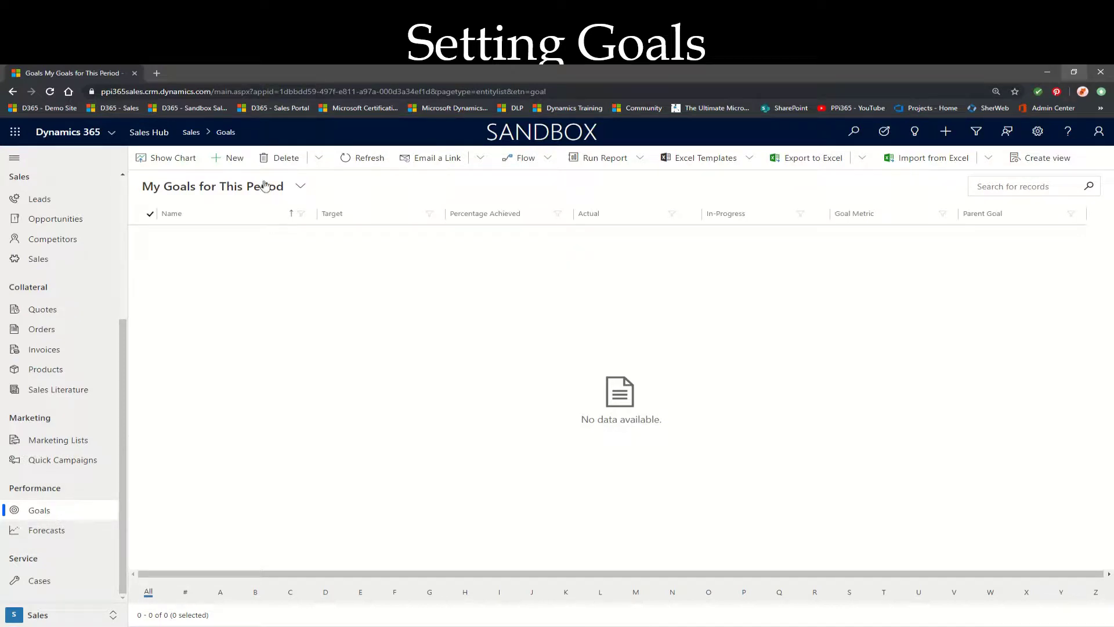
- Start a new goal record and name it PPi365
{"action": "left_click", "coordinate": [231, 160]}
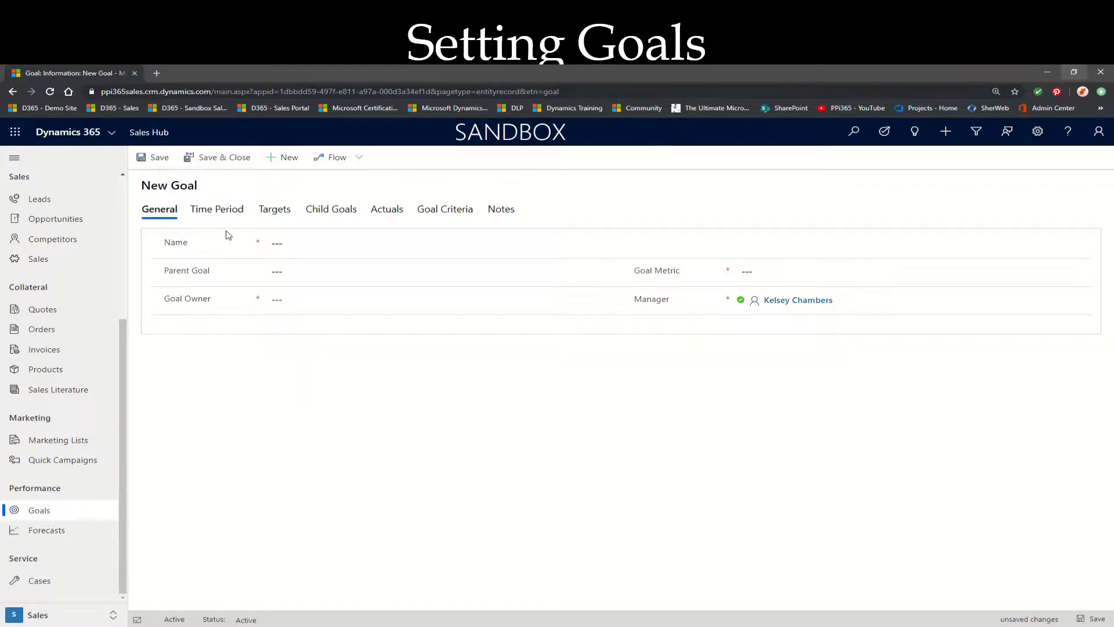
{"action": "left_click", "coordinate": [302, 251]}
{"action": "type", "text": "Sales"}
{"action": "key", "text": "ctrl+a"}
{"action": "type", "text": "PPi365"}
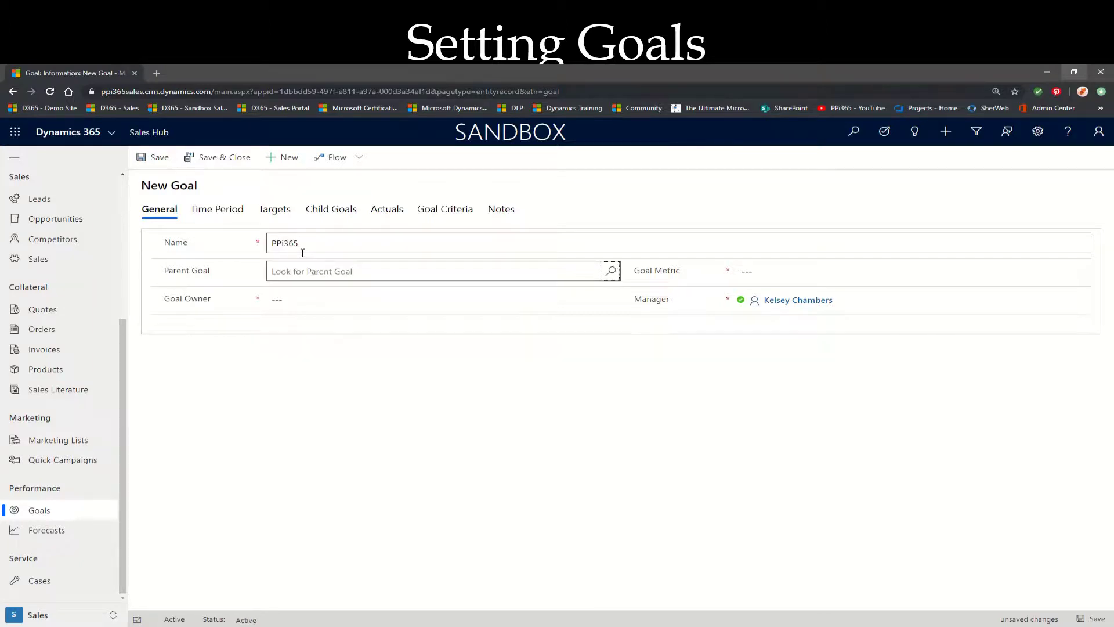
{"action": "key", "text": "Tab"}
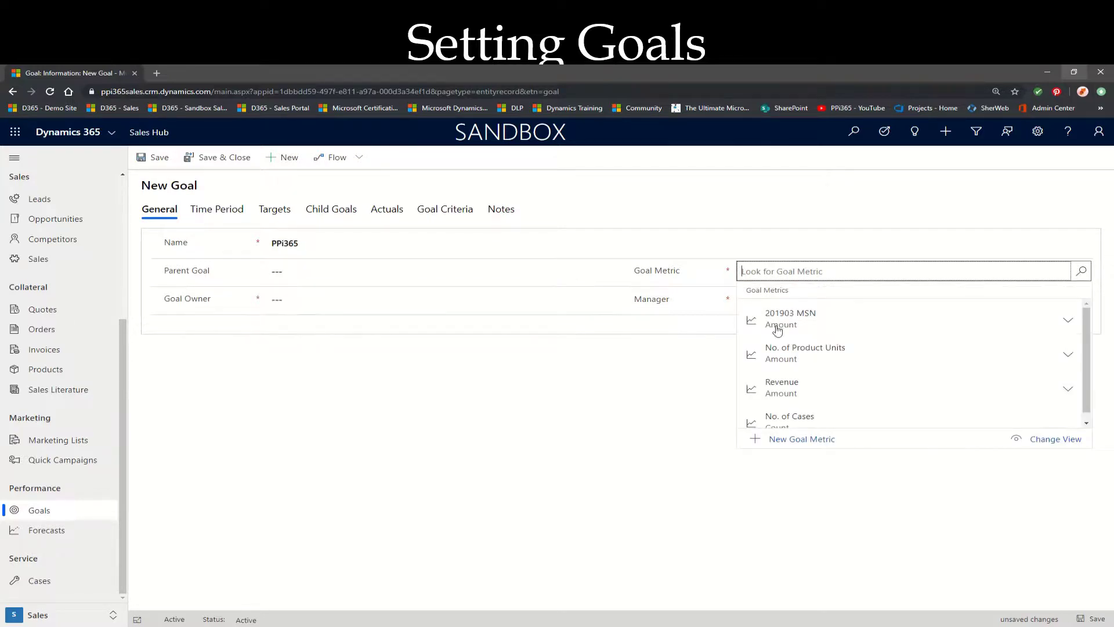
- Set the goal metric to Revenue, assign the goal owner, and save the goal
{"action": "left_click", "coordinate": [822, 382]}
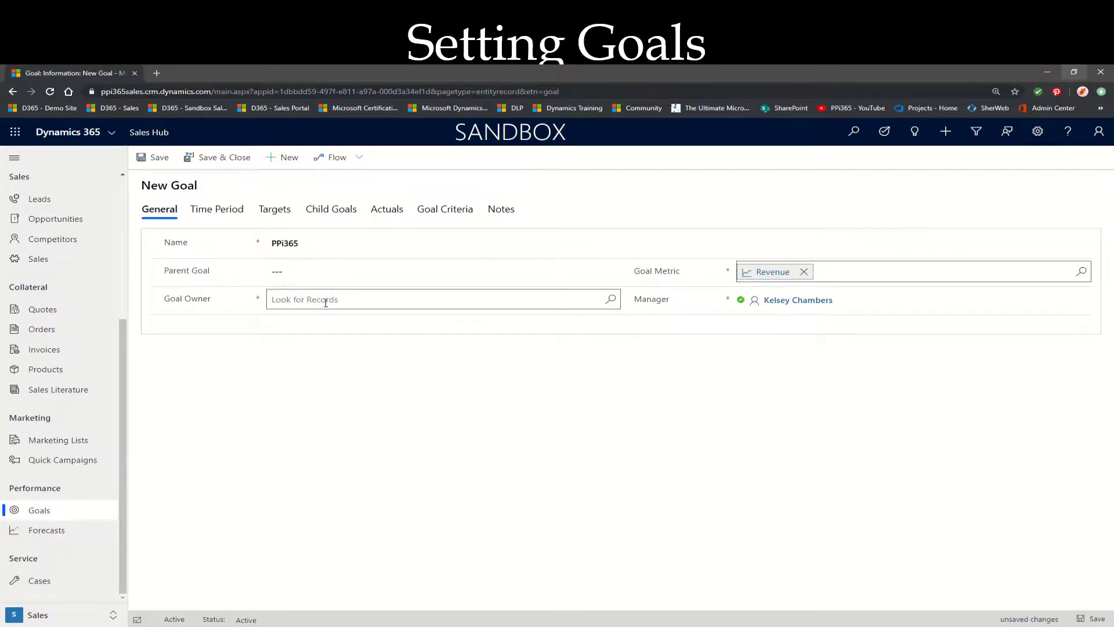
{"action": "left_click", "coordinate": [325, 300]}
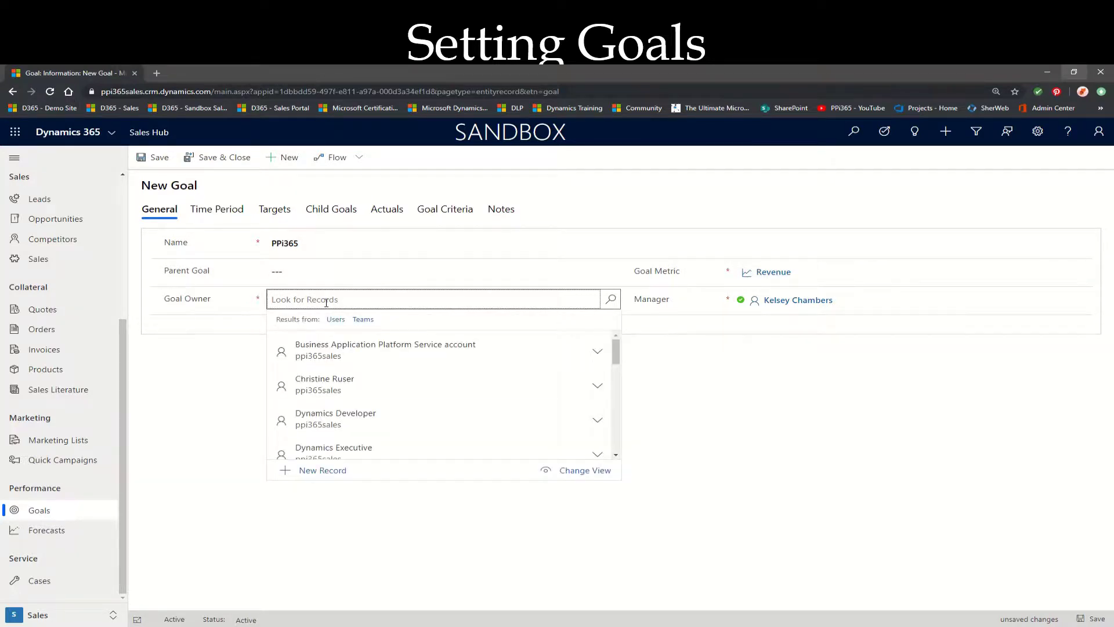
{"action": "type", "text": "kelsey chambers"}
{"action": "left_click", "coordinate": [337, 349]}
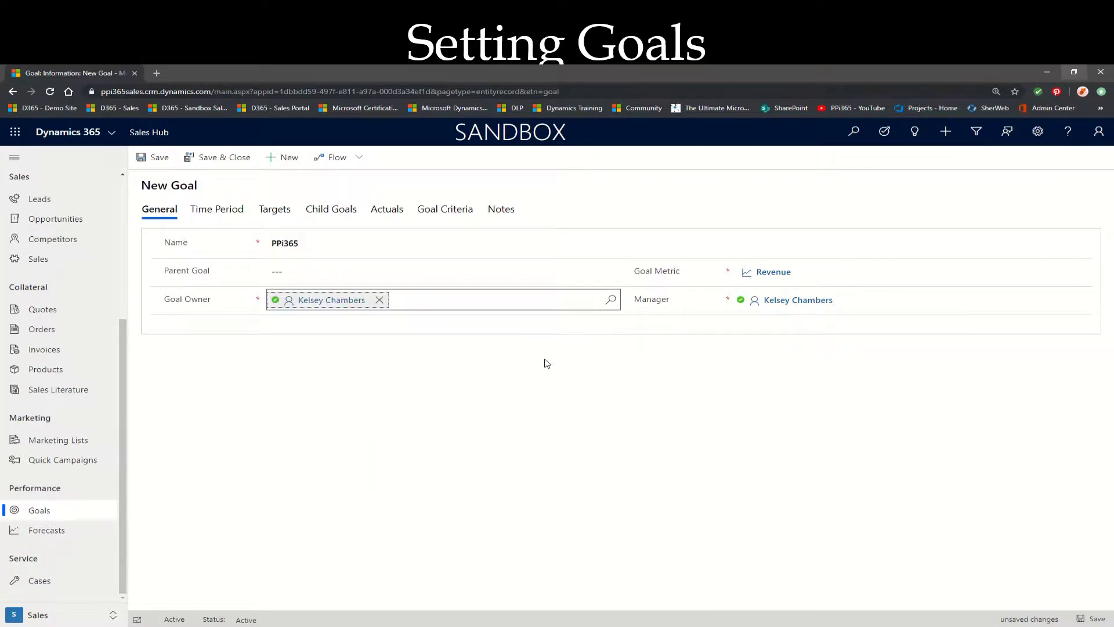
{"action": "left_click", "coordinate": [141, 158]}
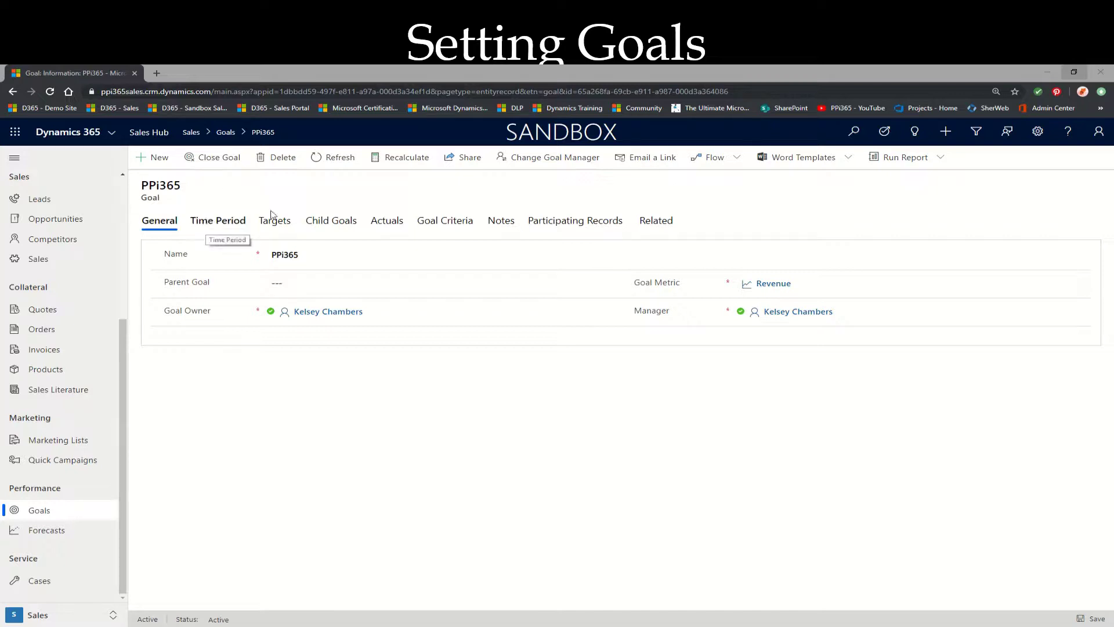
- Set the goal period to Fiscal Period, Quarter 3 FY2019, covering 7/1/2019 to 9/30/2019
{"action": "left_click", "coordinate": [213, 225]}
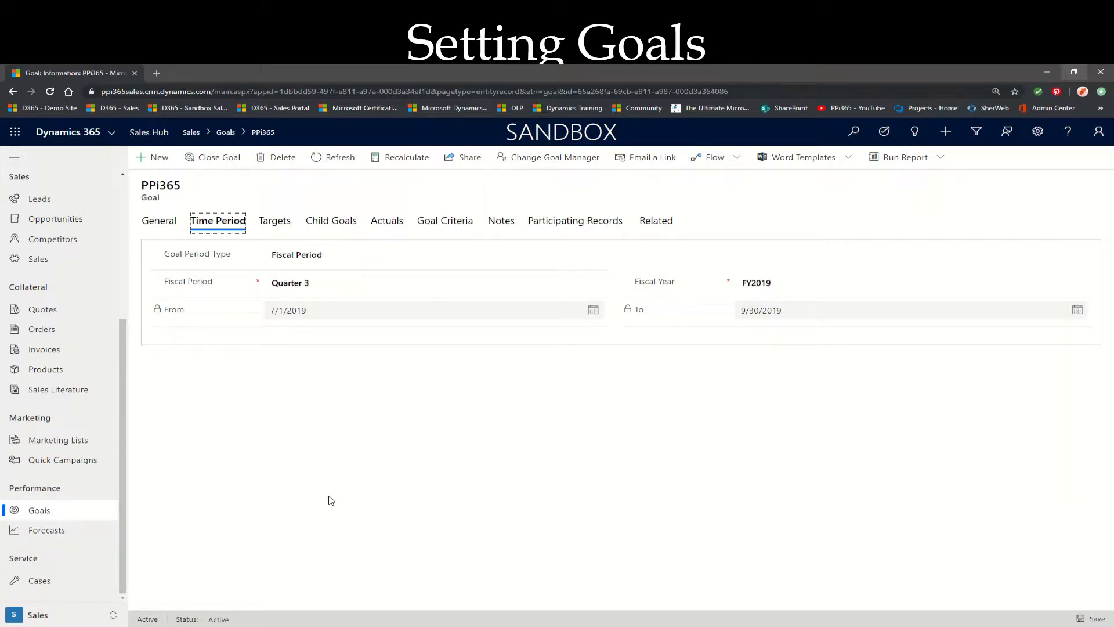
{"action": "left_click", "coordinate": [329, 256]}
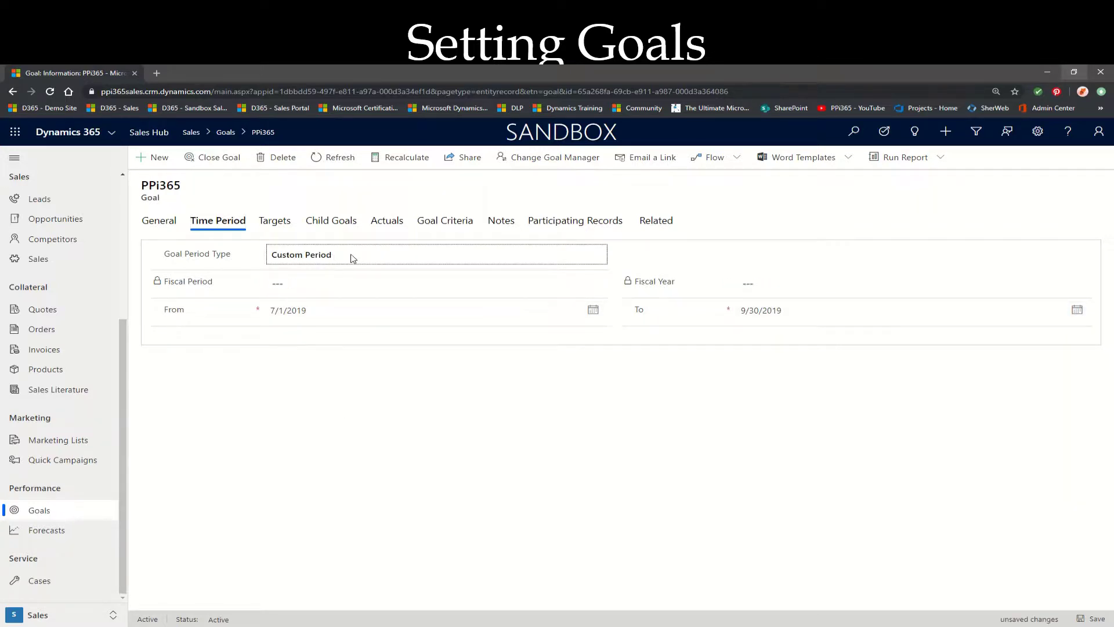
{"action": "left_click", "coordinate": [352, 259]}
{"action": "left_click", "coordinate": [593, 432]}
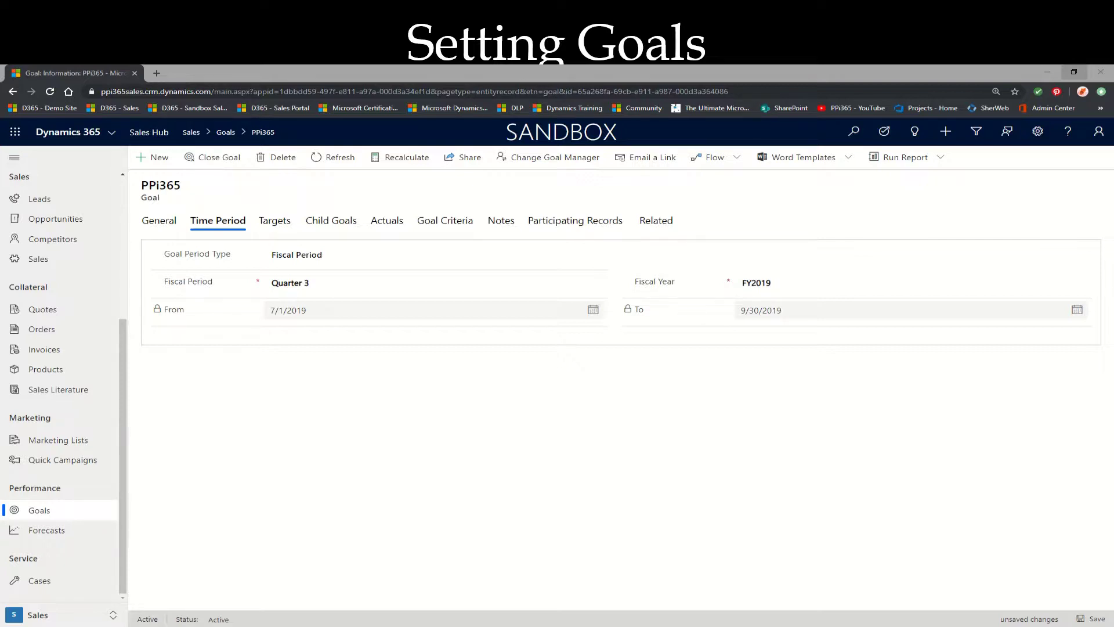
- Enter a Target (Money) of $100,000.00 and save the goal
{"action": "left_click", "coordinate": [284, 229]}
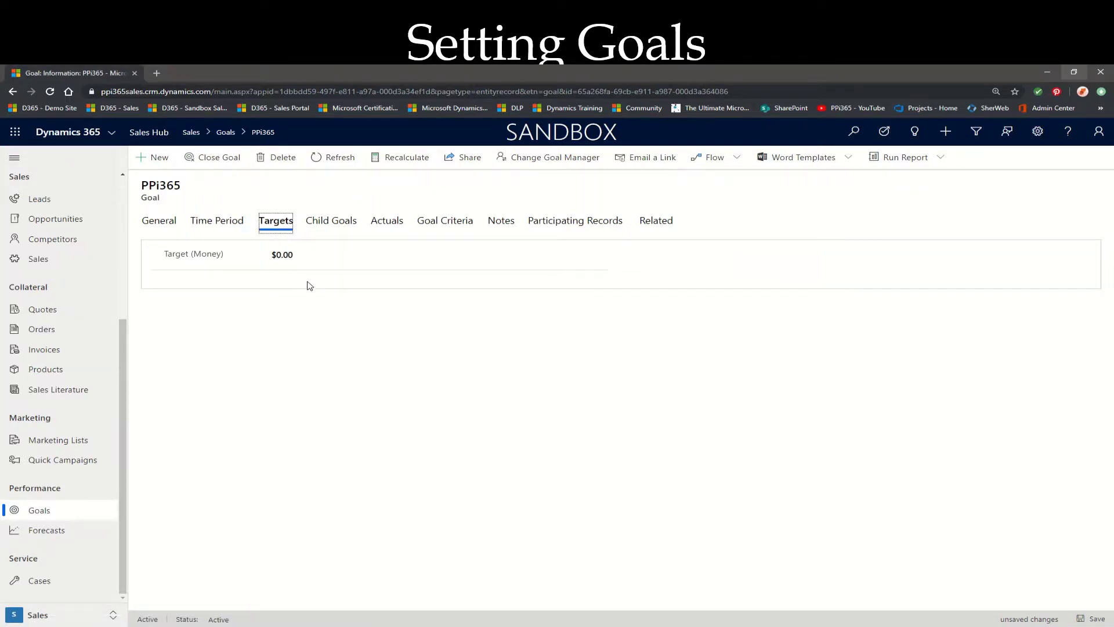
{"action": "left_click", "coordinate": [302, 258]}
{"action": "type", "text": "100,"}
{"action": "type", "text": "000.00"}
{"action": "left_click", "coordinate": [377, 383]}
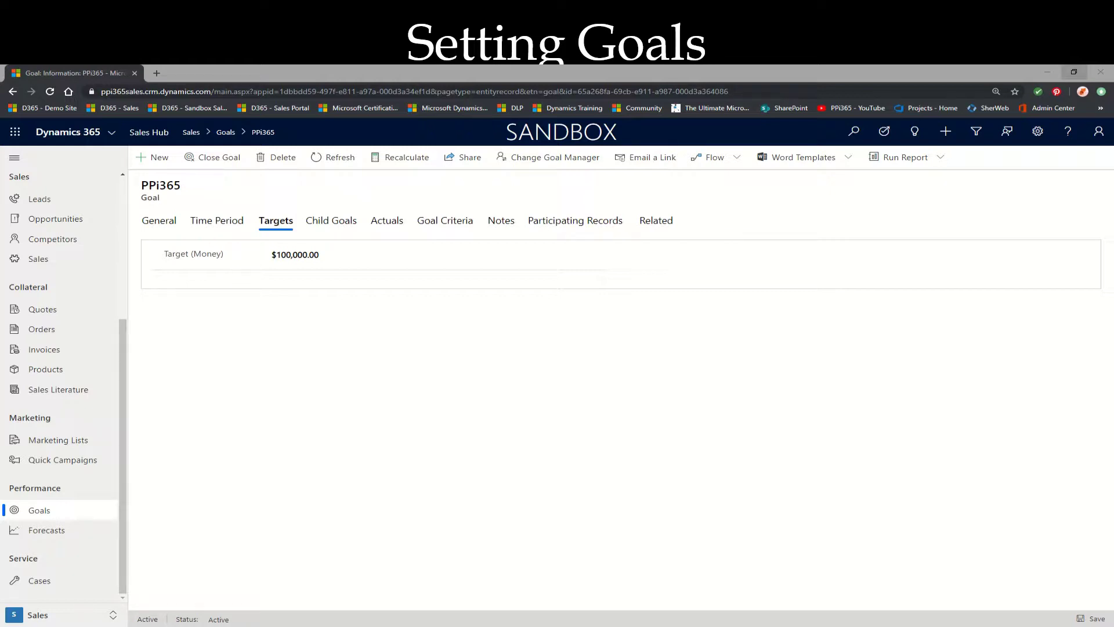
{"action": "left_click", "coordinate": [284, 394]}
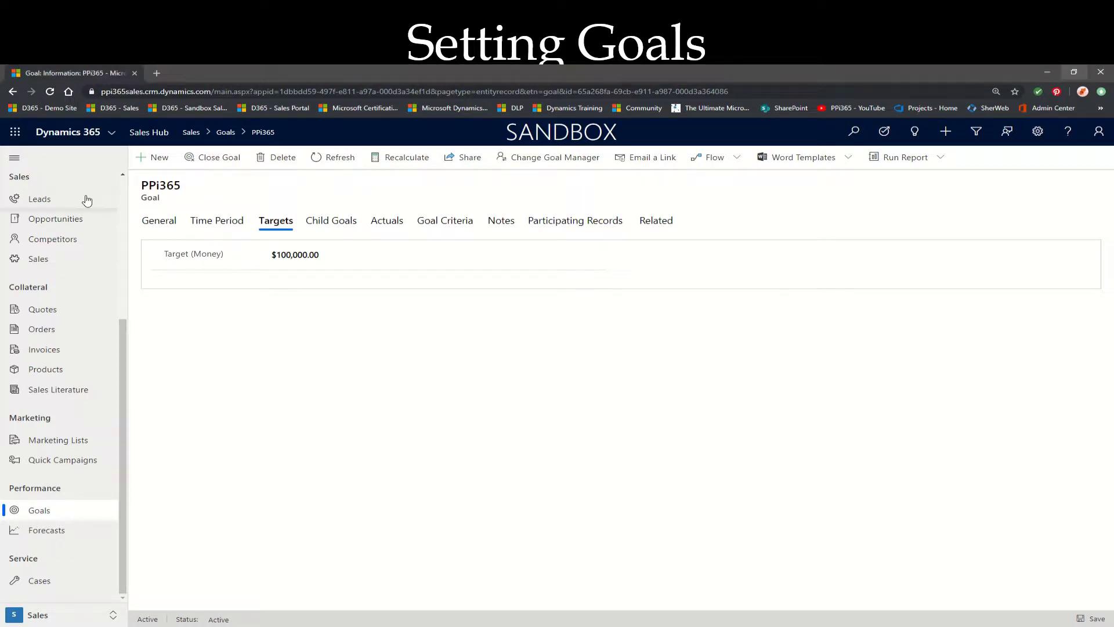
{"action": "left_click", "coordinate": [1093, 618]}
- Review the Child Goals and Goal Criteria: child-goal-only rollup No, records owned by goal owner
{"action": "left_click", "coordinate": [327, 222]}
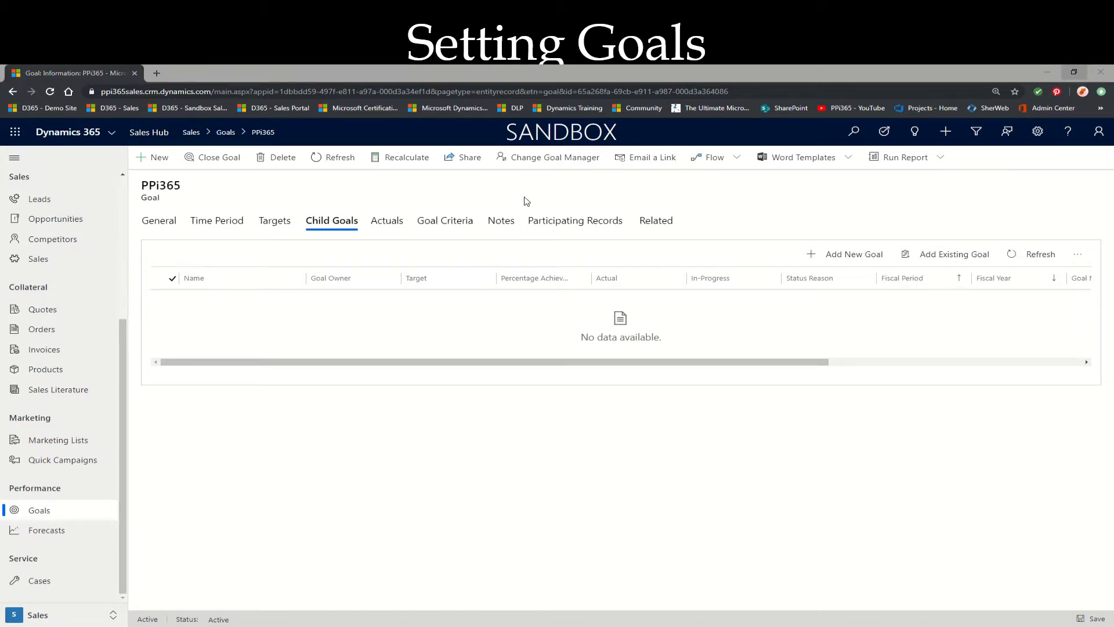
{"action": "left_click", "coordinate": [453, 224]}
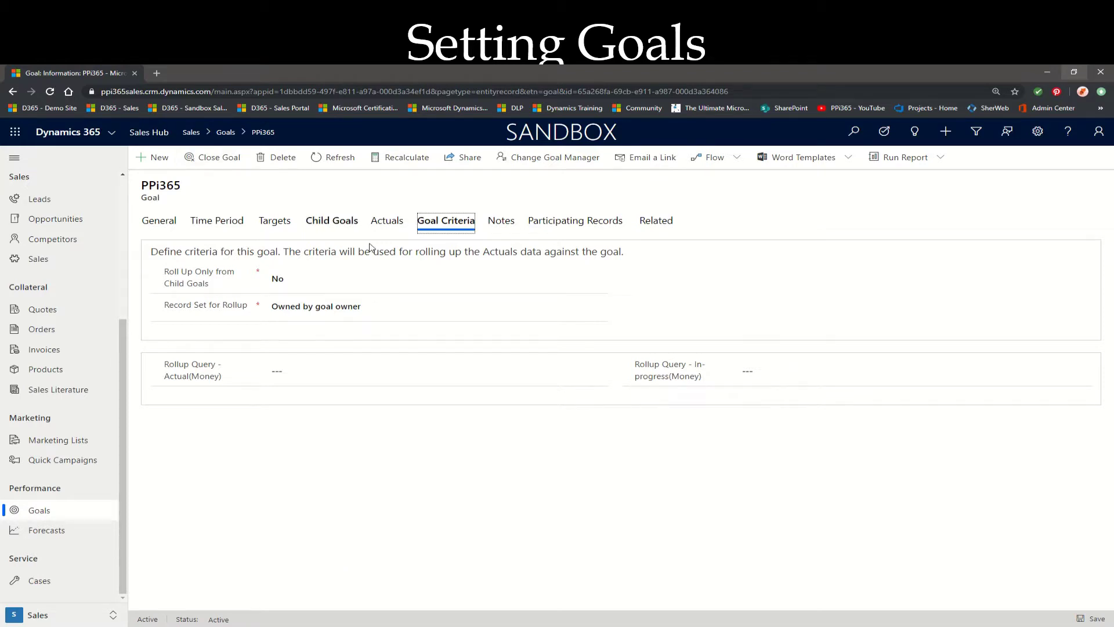
- Check the goal's Notes and Participating Records, showing Rollup Field Actual (Money) with no opportunities
{"action": "left_click", "coordinate": [500, 221]}
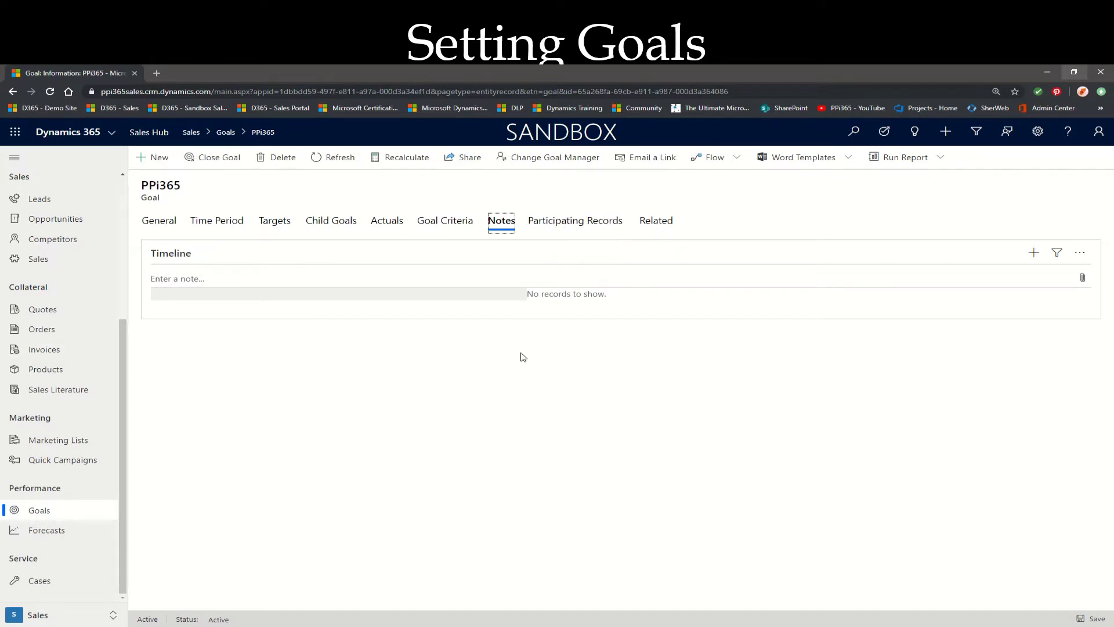
{"action": "left_click", "coordinate": [578, 226]}
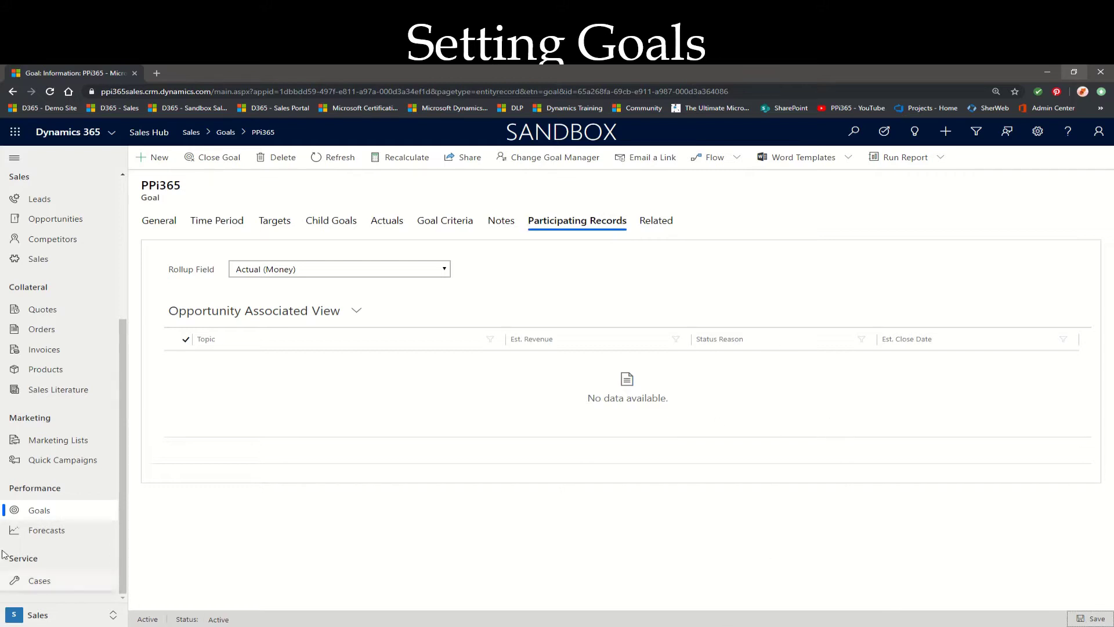
- Return to My Goals for This Period, now listing PPi365 with a $100,000.00 Revenue target
{"action": "left_click", "coordinate": [35, 512]}
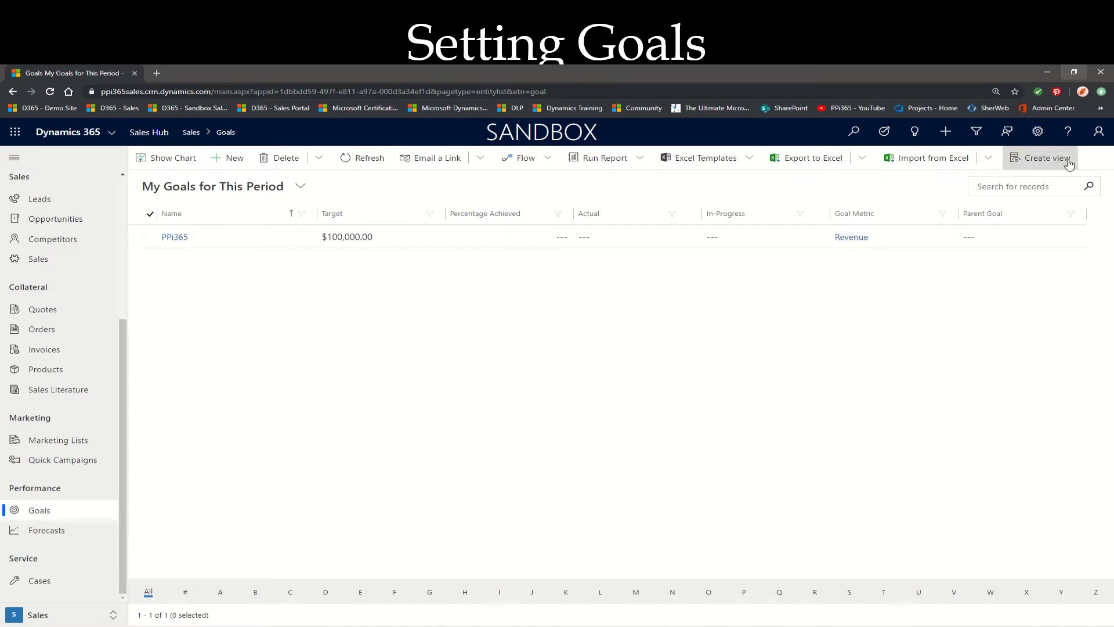
- Start designing a new goals view, opening the Advanced Find window
{"action": "left_click", "coordinate": [1037, 160]}
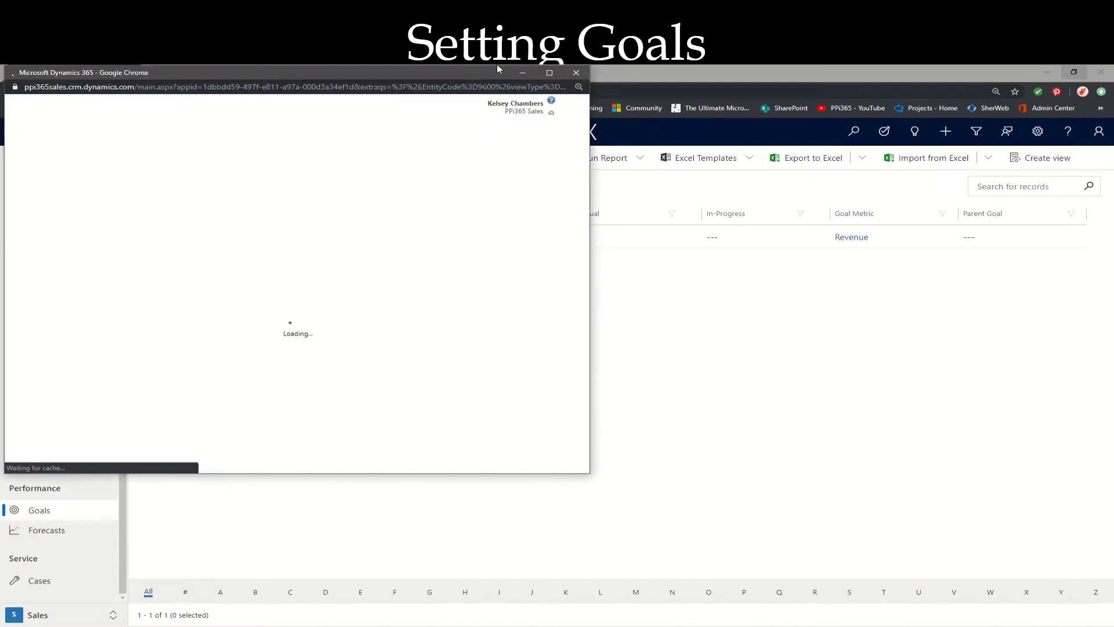